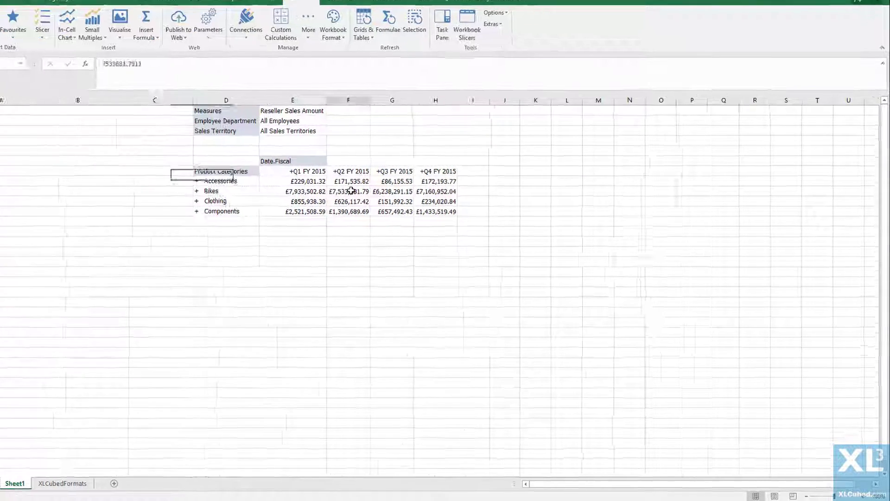
- Convert the XLCubed sales grid to a formula report driven by XL3Lookup formulas
right_click(380, 207)
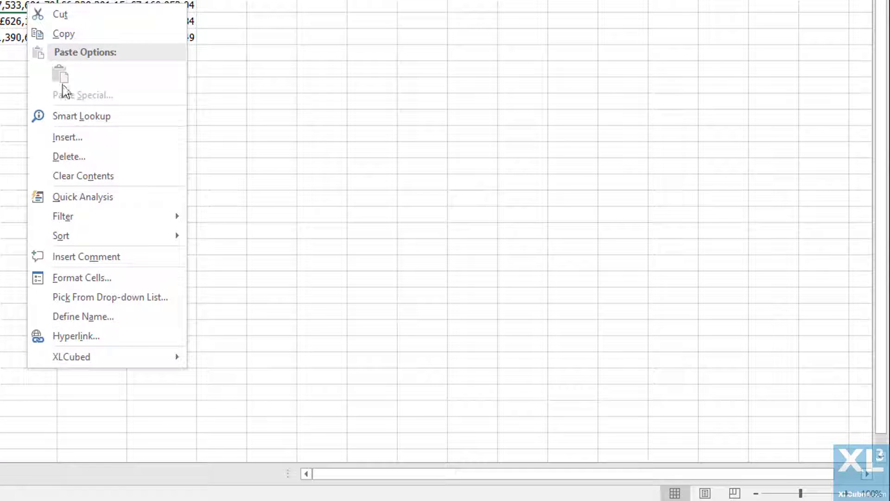
mouse_move(143, 360)
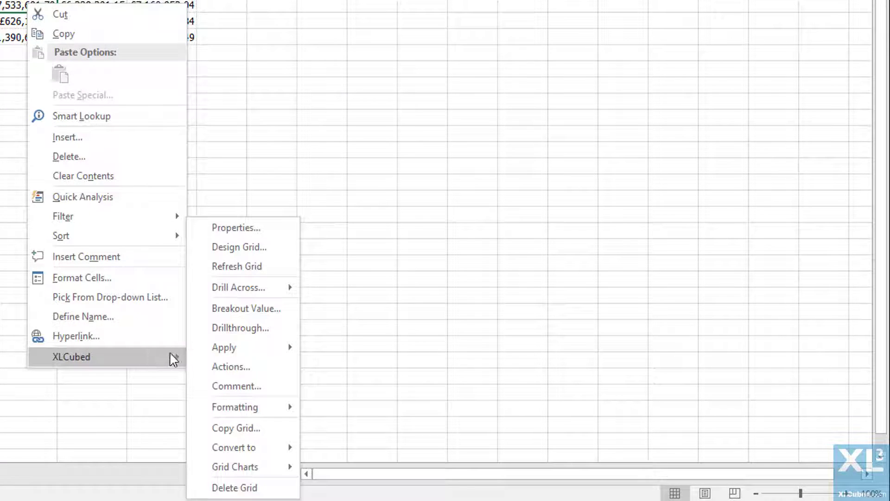
mouse_move(274, 448)
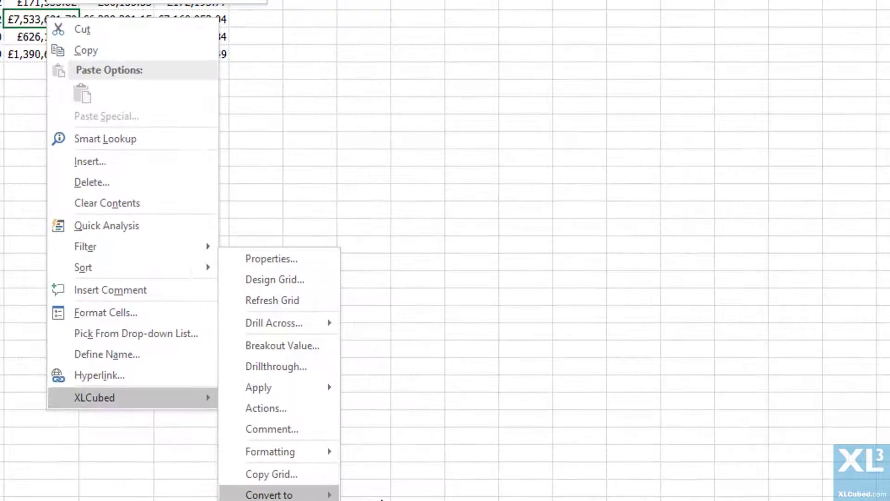
left_click(341, 450)
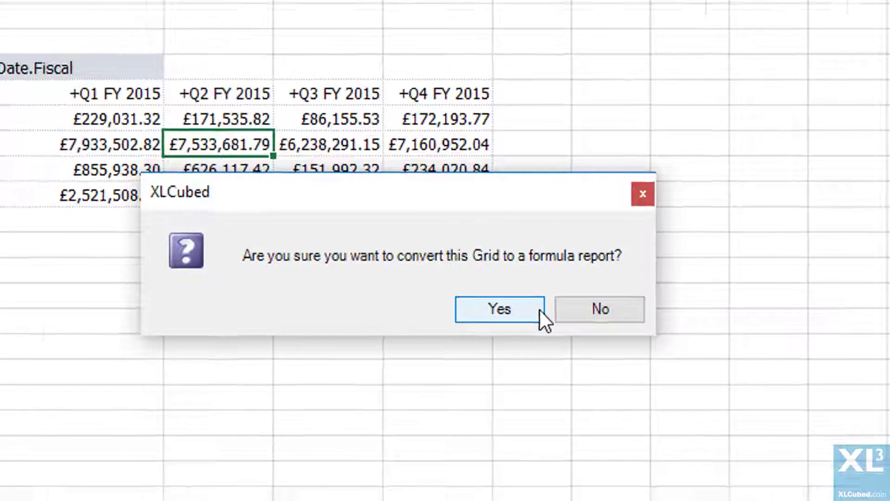
left_click(544, 314)
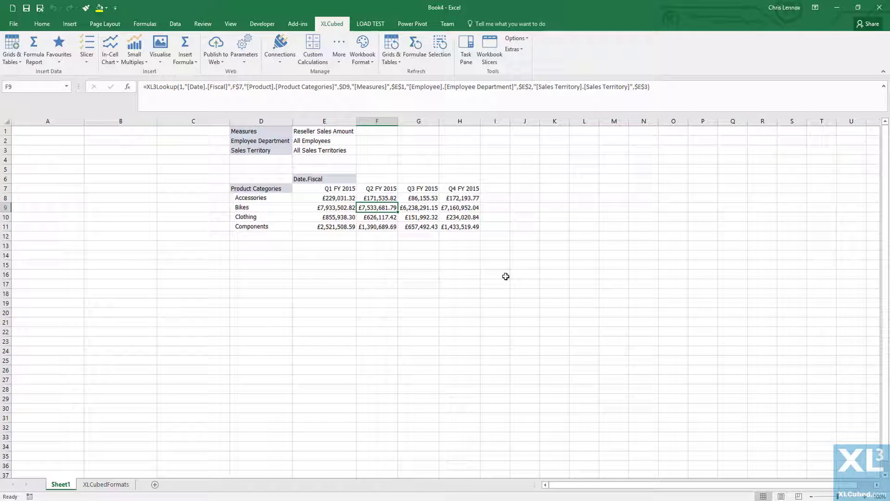
- Inspect the XL3Lookup formula behind Bikes Q2 in F9, then select the Bikes Q3 value in G9
key("F2")
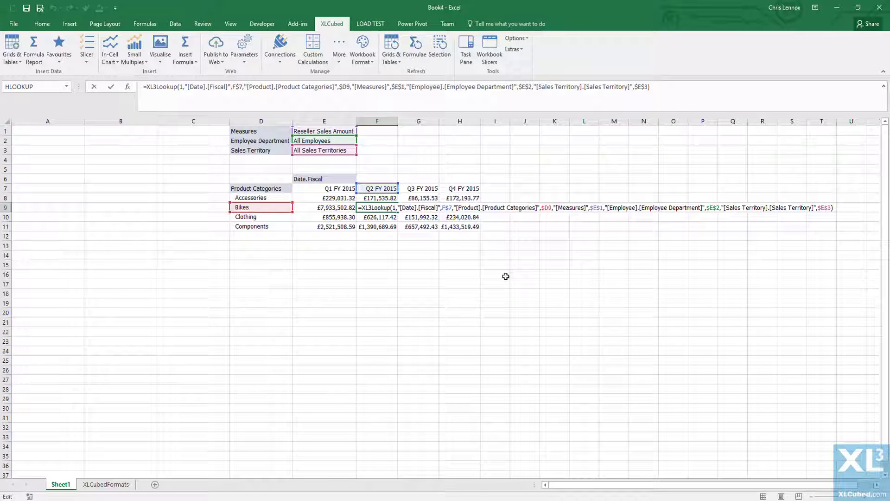
key("ctrl+Return")
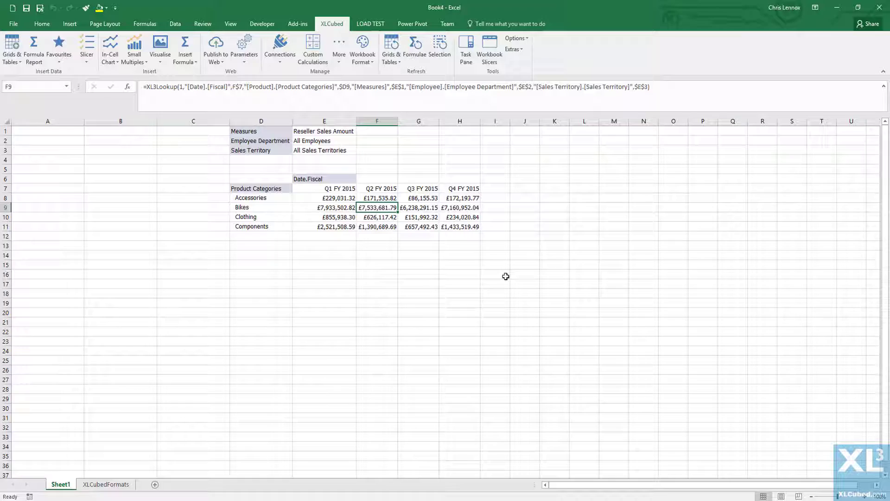
left_click(422, 207)
right_click(422, 208)
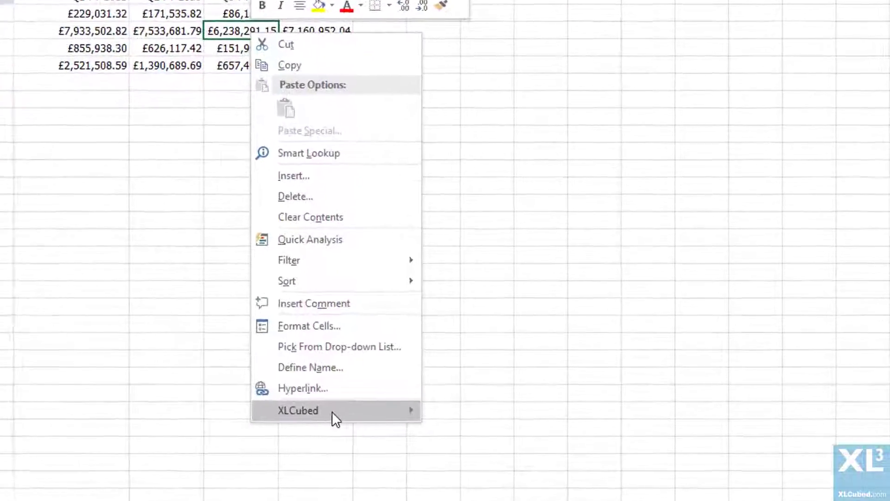
mouse_move(471, 412)
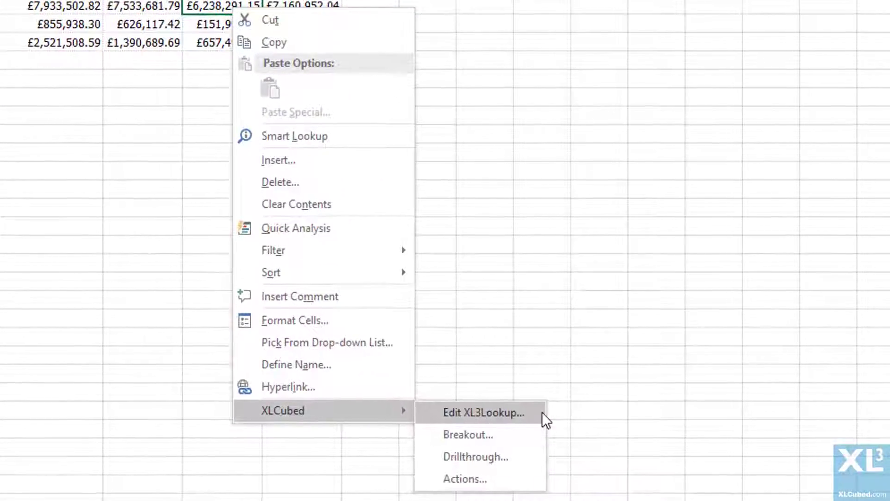
left_click(533, 412)
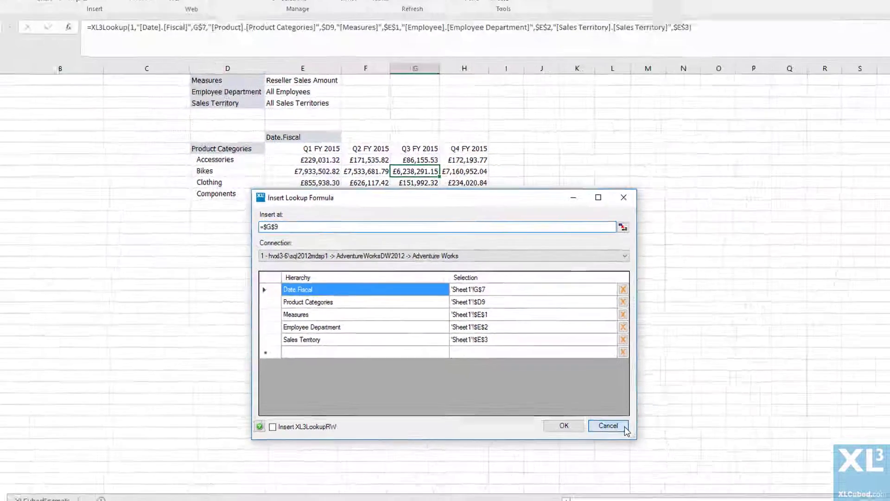
left_click(762, 448)
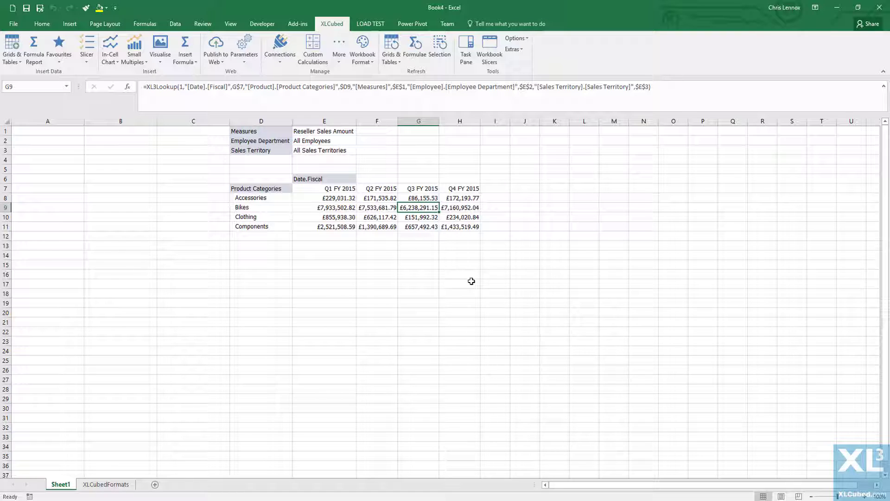
- Cut the Bikes Q2 FY 2015 lookup formula from F9 and paste it into D15
left_click(374, 209)
right_click(373, 208)
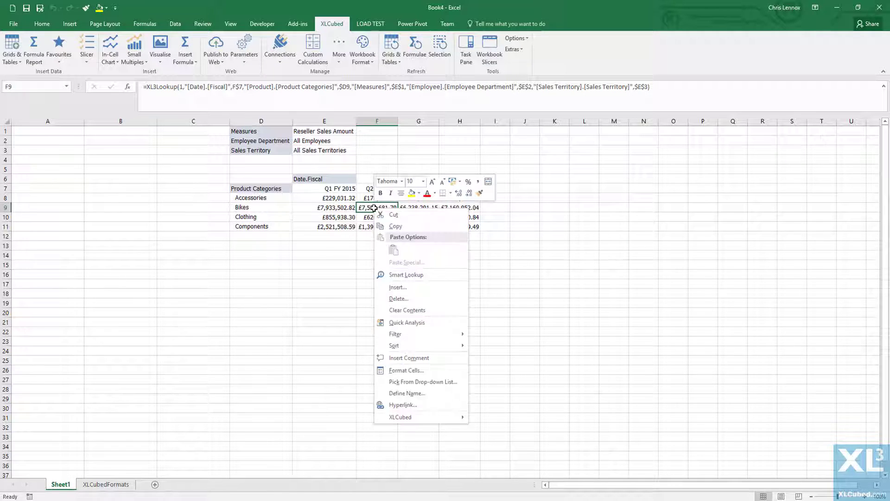
left_click(393, 221)
left_click(261, 263)
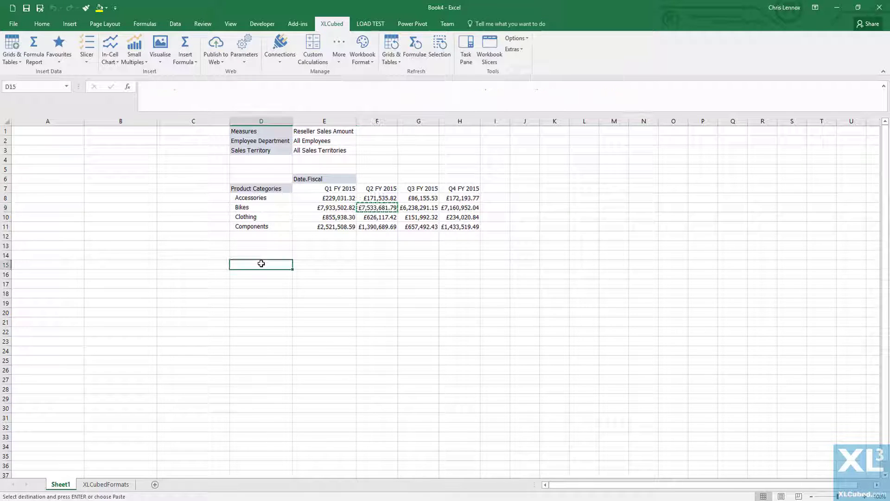
key("ctrl+v")
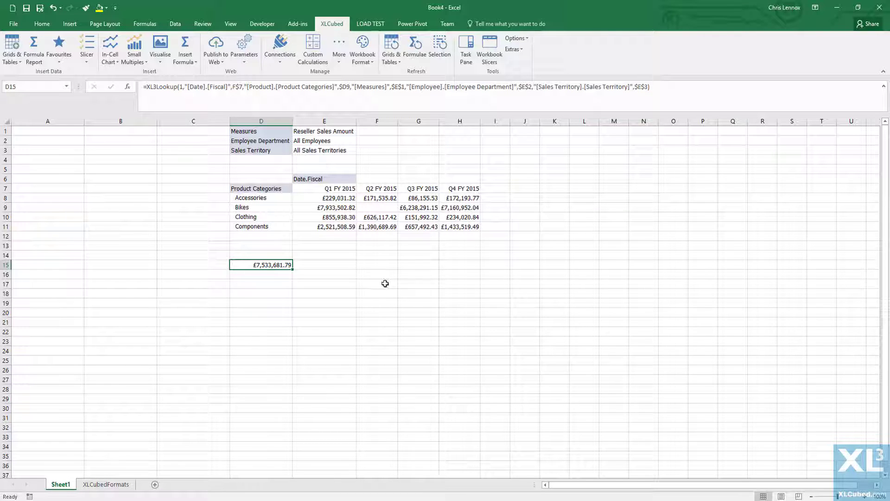
- Change the Sales Territory member in E3 from All Sales Territories to Pacific
double_click(326, 149)
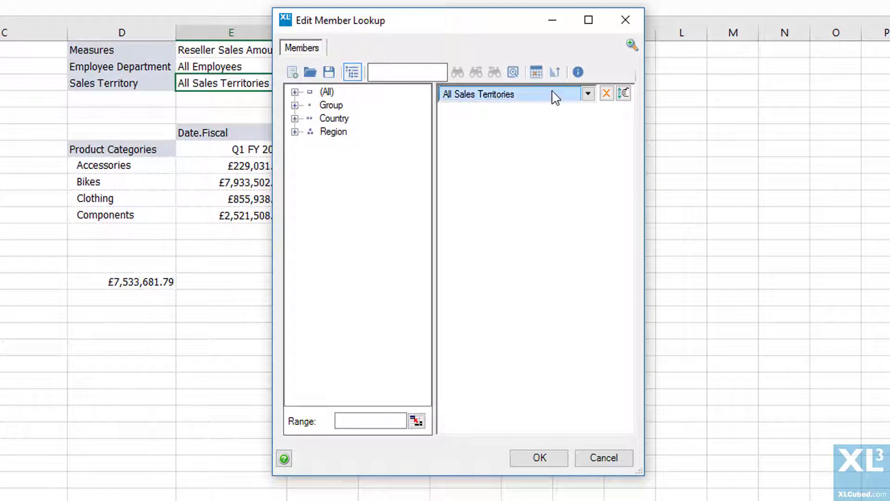
left_click(606, 94)
left_click(295, 106)
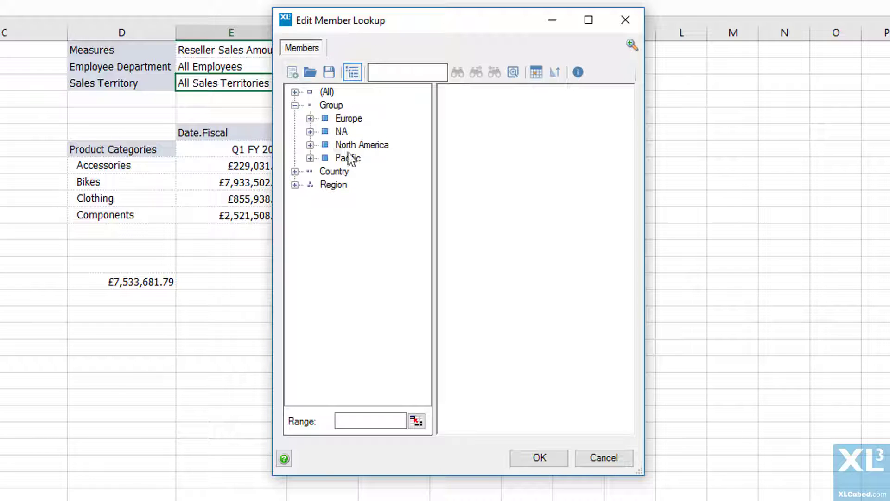
left_click_drag(347, 157, 513, 117)
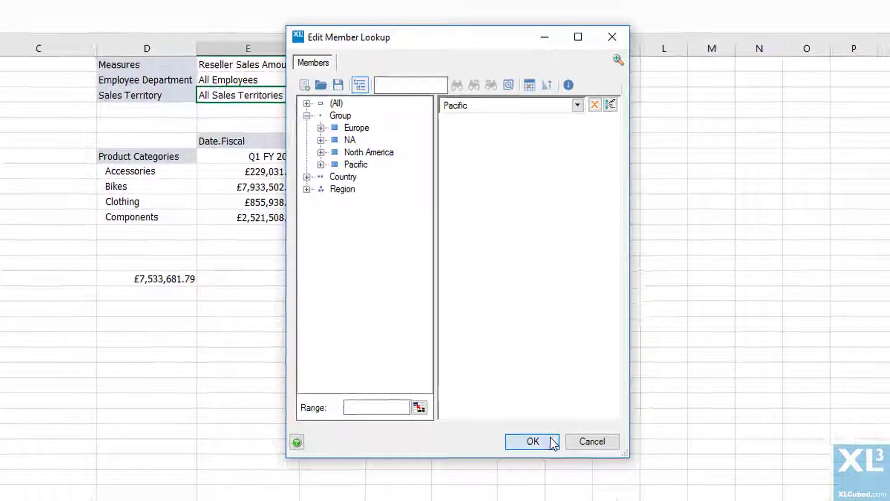
left_click(552, 457)
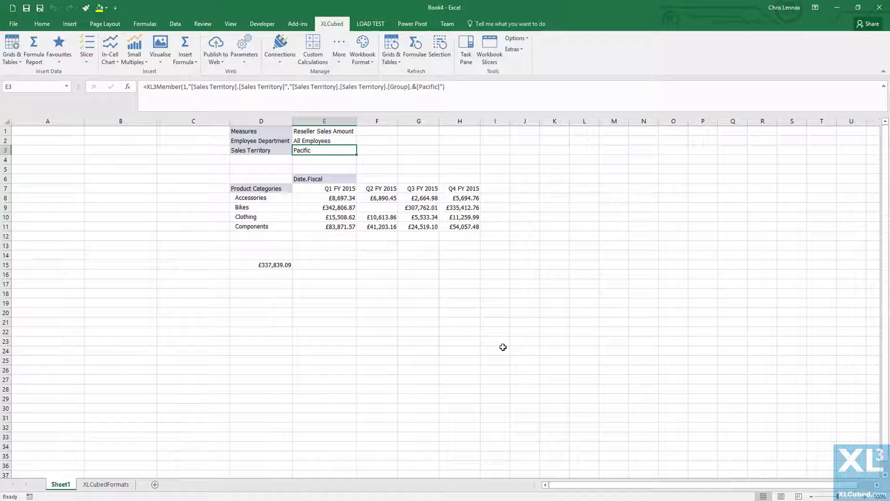
- Copy the lookup formula from D15 back into F9
left_click(275, 263)
key("ctrl+c")
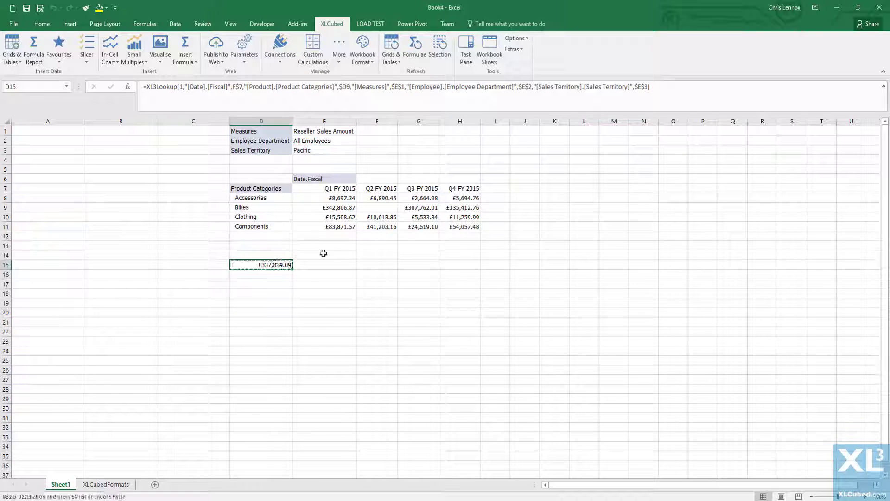
left_click(375, 206)
key("Return")
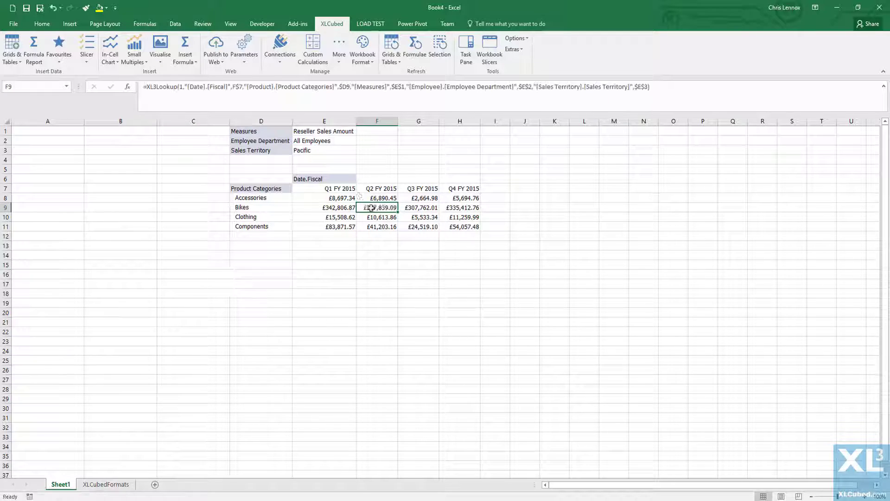
- Replace Pacific with All Sales Territories as the Sales Territory member in E3
left_click(331, 152)
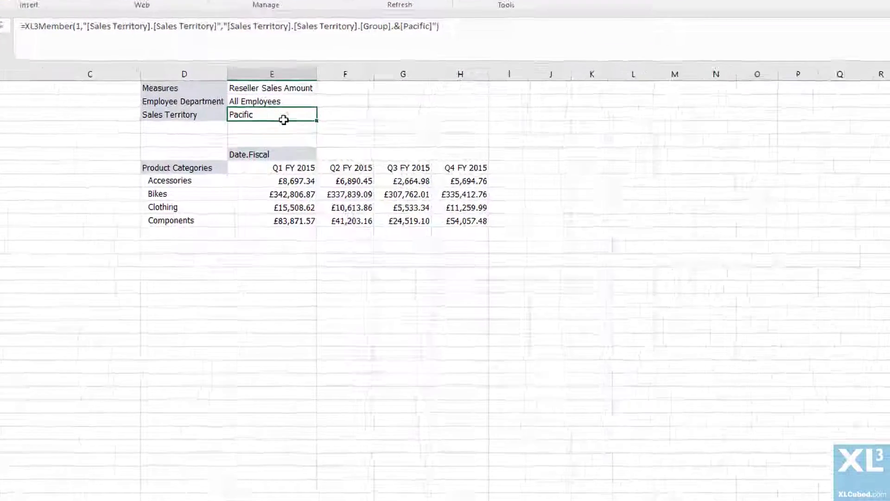
double_click(283, 120)
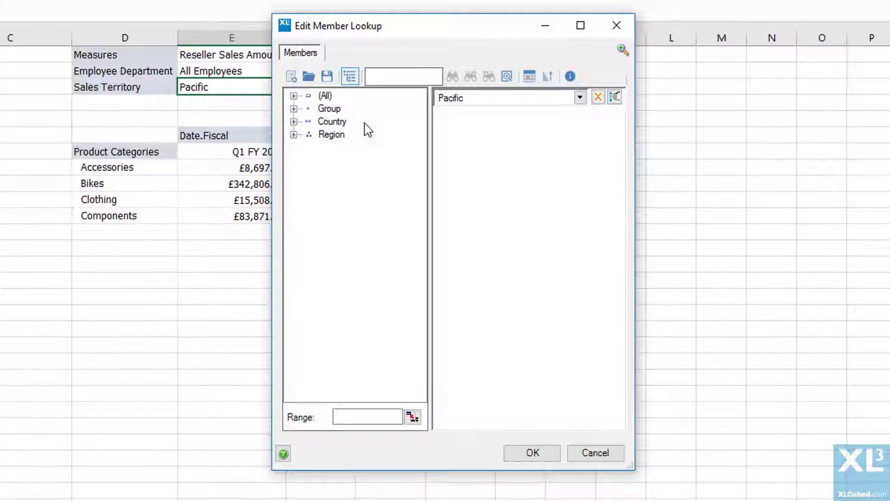
left_click(571, 121)
left_click(322, 121)
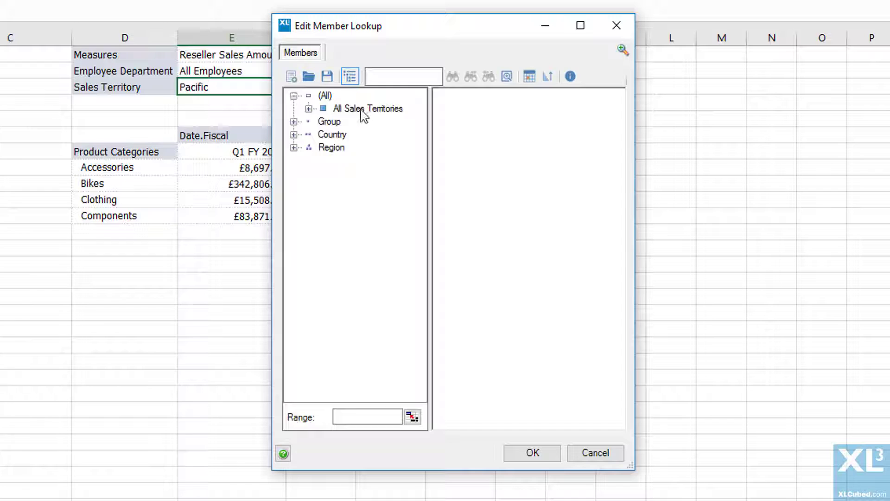
left_click_drag(361, 109, 469, 116)
left_click(525, 429)
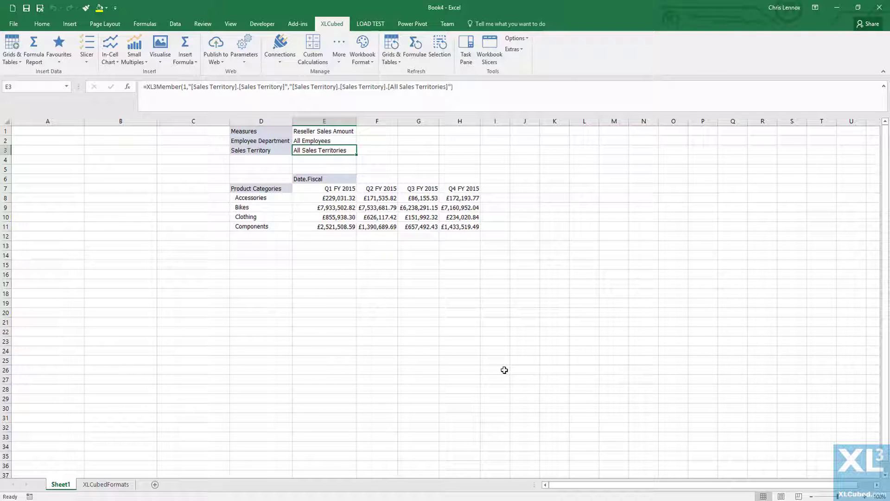
- Increase the Product Categories heading in D7 by two font-size steps
left_click(288, 188)
right_click(287, 188)
left_click(330, 172)
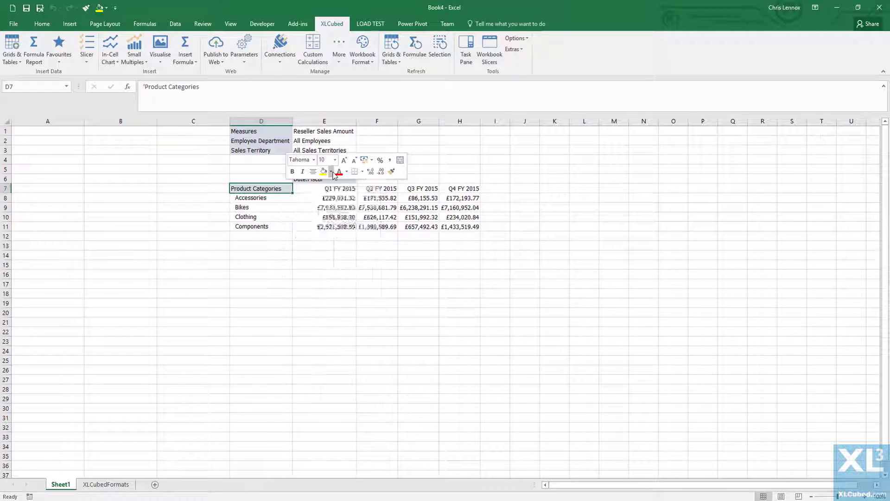
left_click(341, 260)
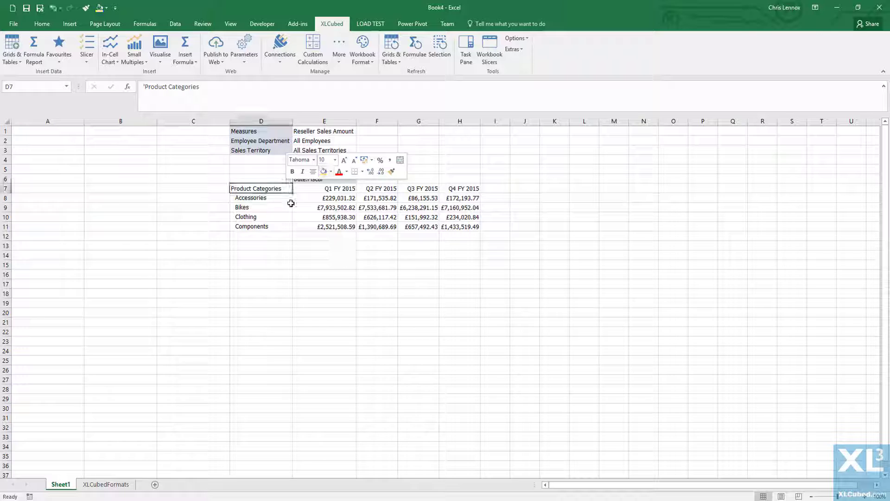
left_click(345, 160)
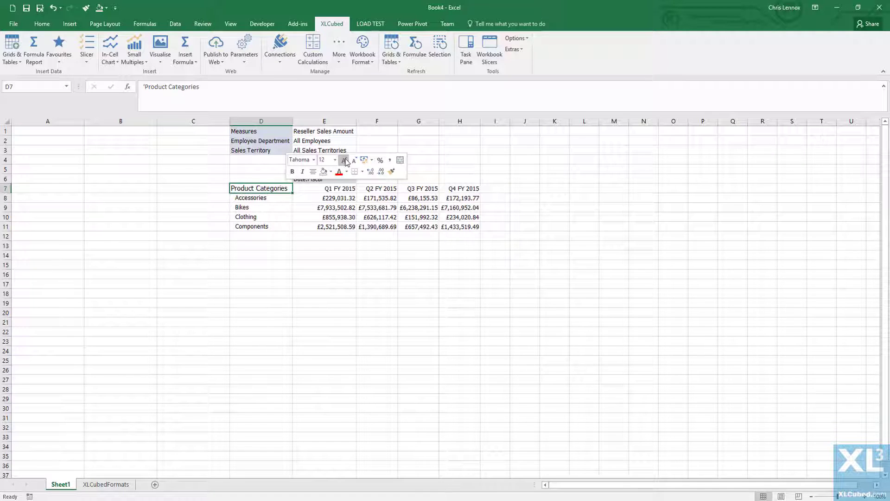
left_click(345, 160)
left_click(323, 220)
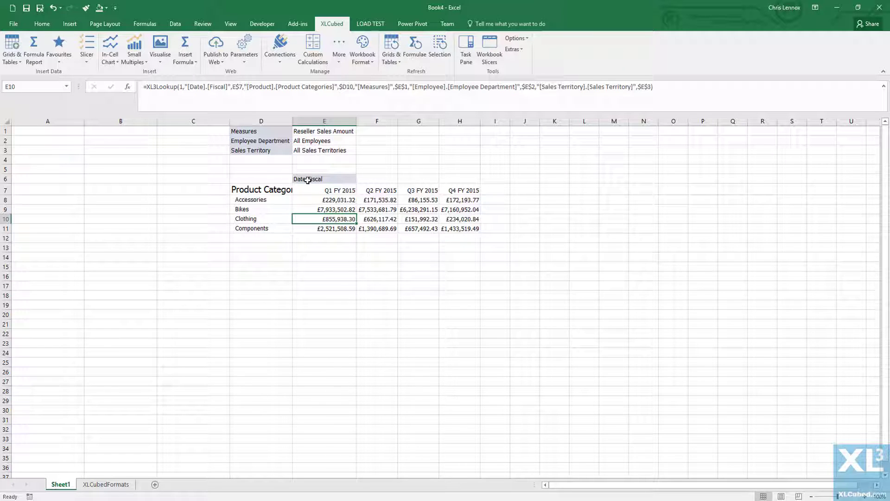
- Move the Q1–Q3 FY 2015 columns with their values into columns A to C
left_click_drag(309, 188, 412, 226)
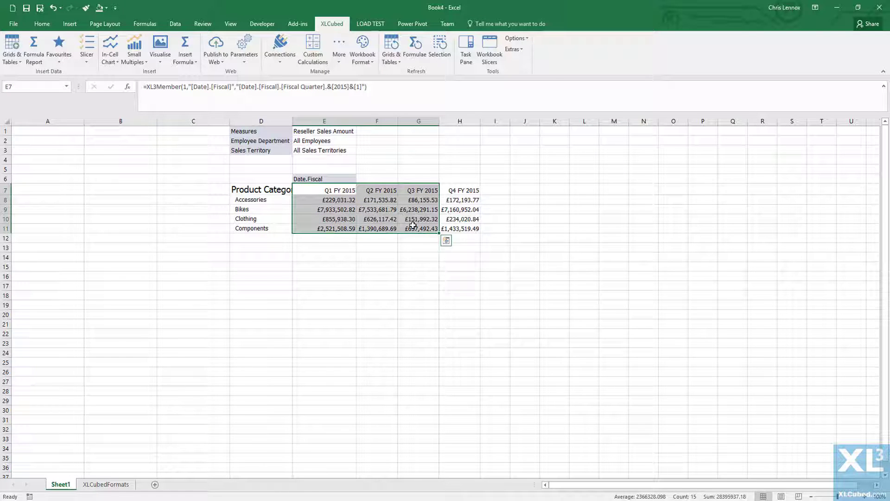
key("ctrl+c")
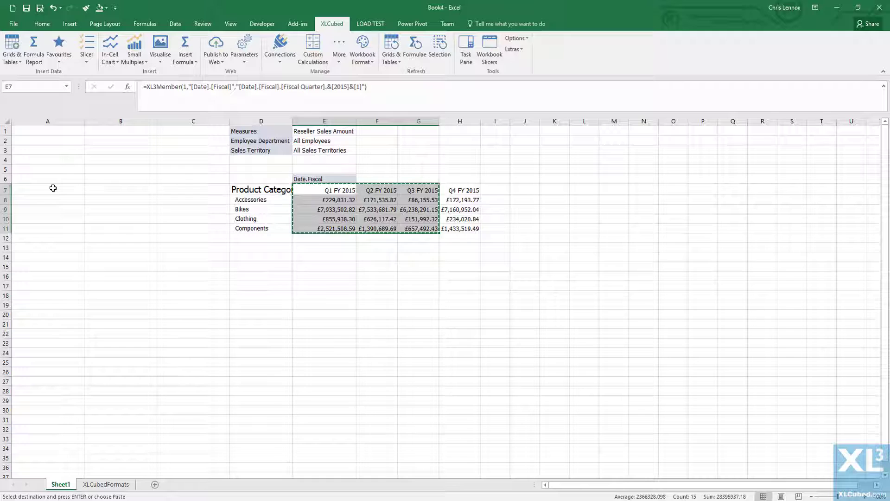
left_click(52, 188)
key("ctrl+v")
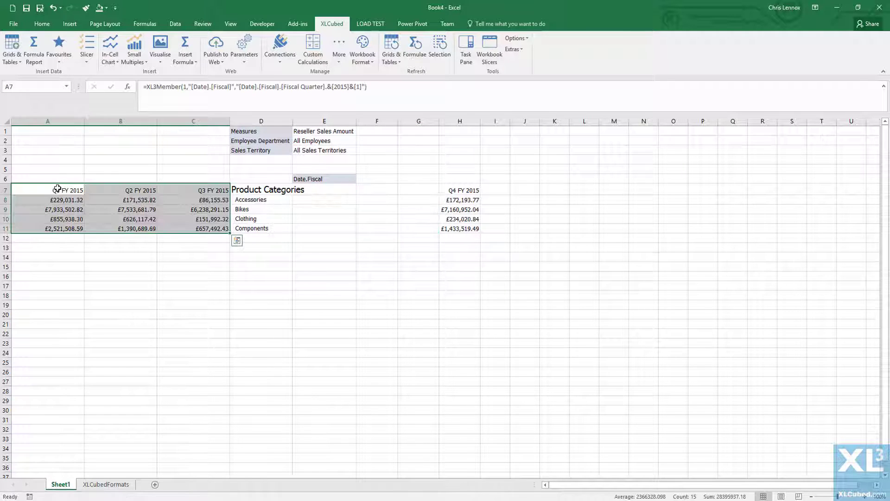
- Move the Q4 FY 2015 header and values into column E beside the categories
left_click(237, 240)
left_click(458, 190)
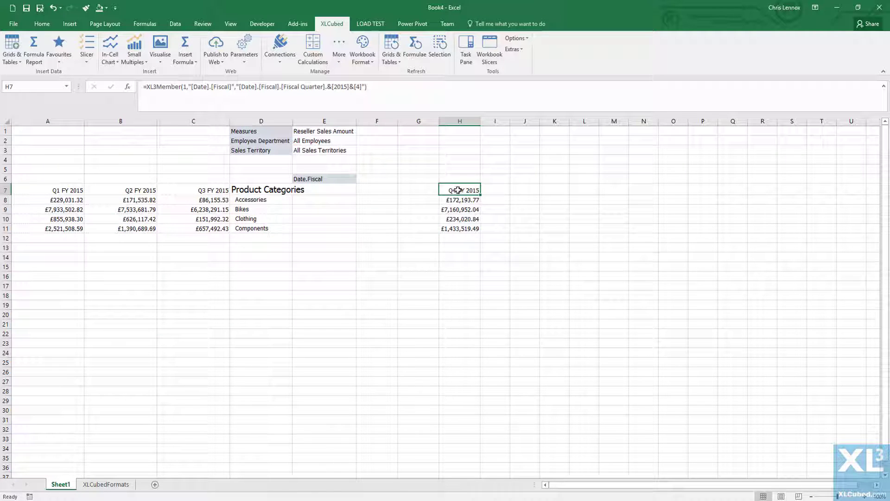
left_click_drag(458, 190, 345, 189)
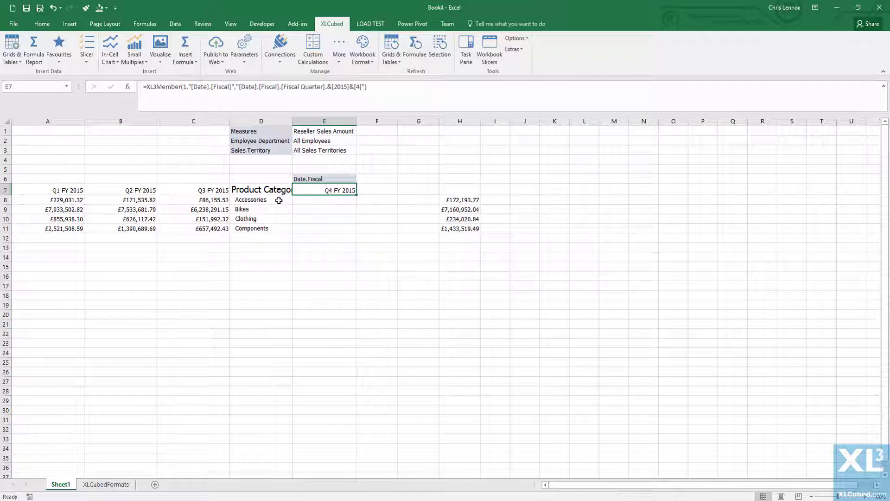
left_click(278, 200)
left_click_drag(438, 199, 269, 229)
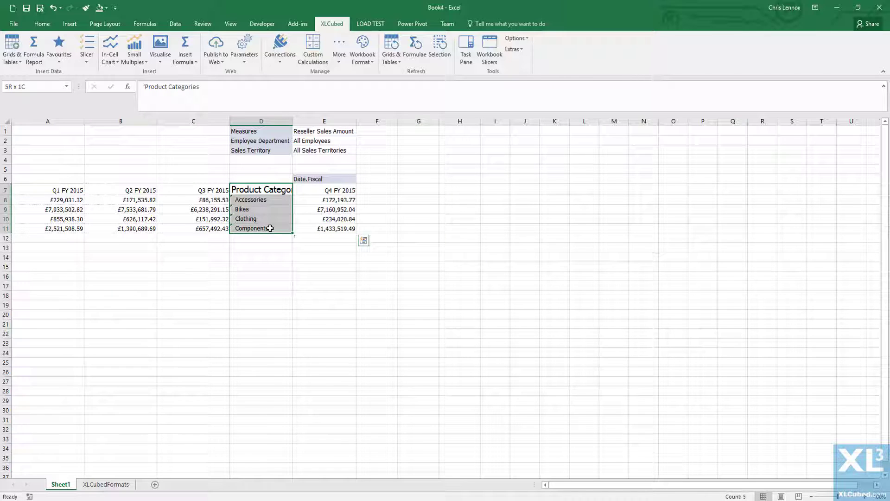
- Expand the Clothing row in D10 into its eight subcategories with quarterly sales figures
left_click(270, 228)
left_click(262, 209)
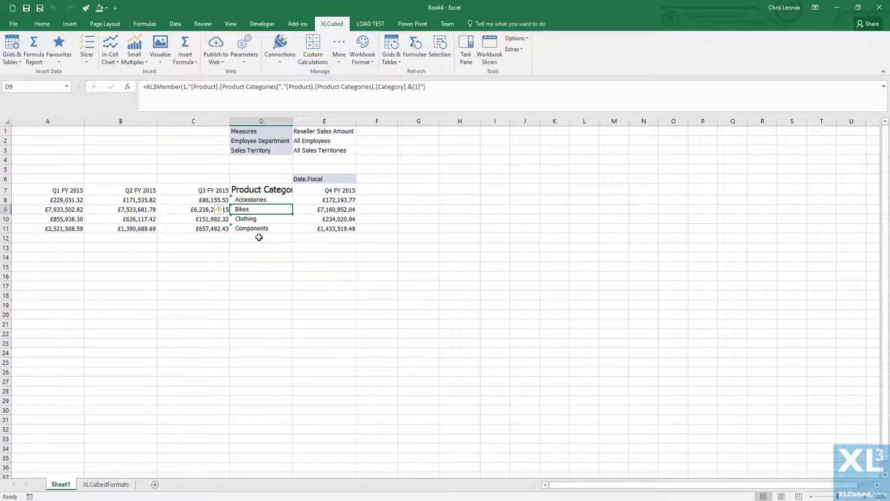
left_click(259, 219)
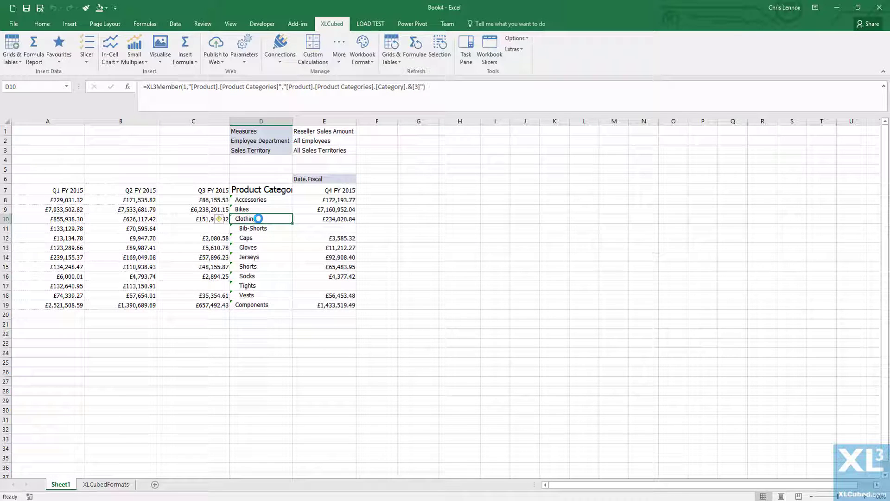
left_click(339, 191)
- Change column E's quarter member from Q4 FY 2015 to Q4 FY 2014 using Edit XL3Member
right_click(340, 191)
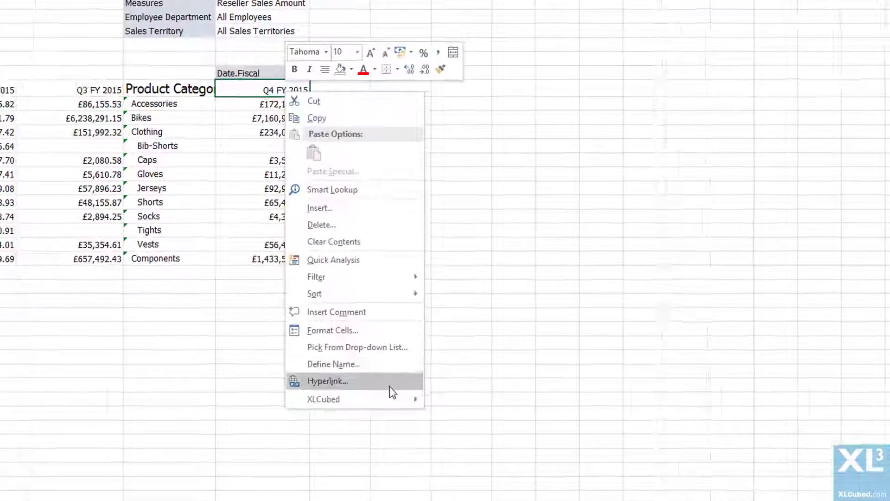
mouse_move(394, 398)
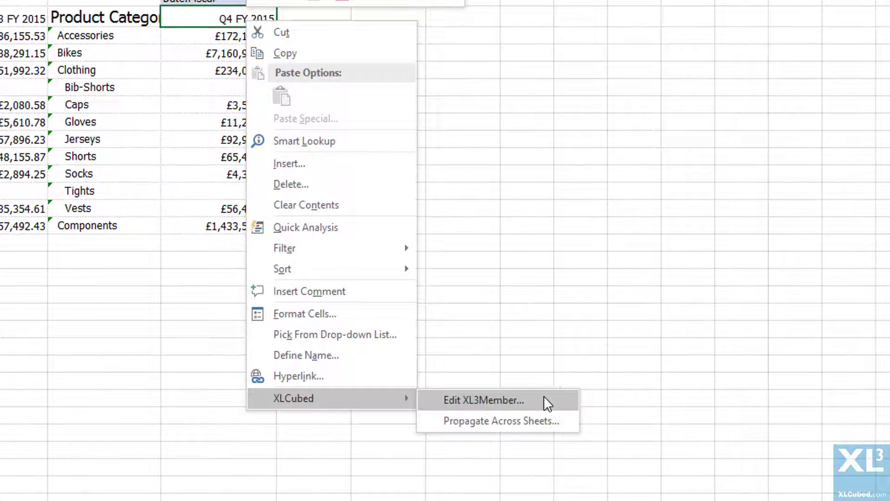
left_click(544, 398)
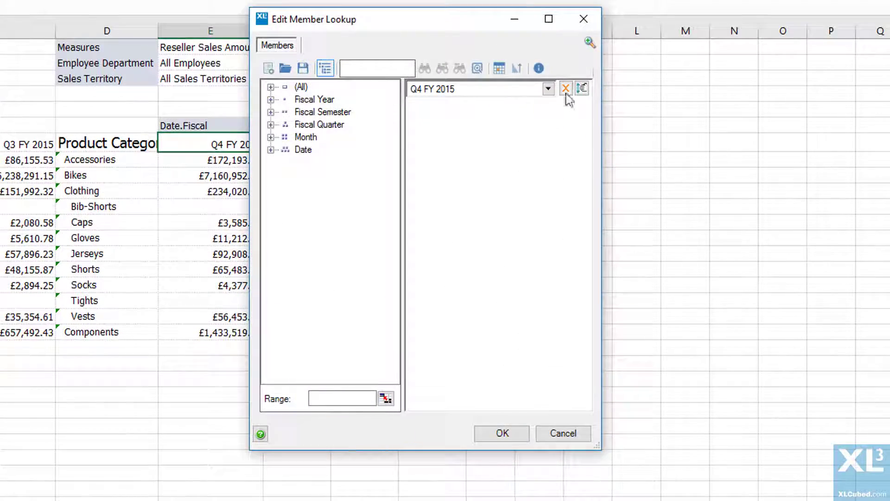
left_click(566, 87)
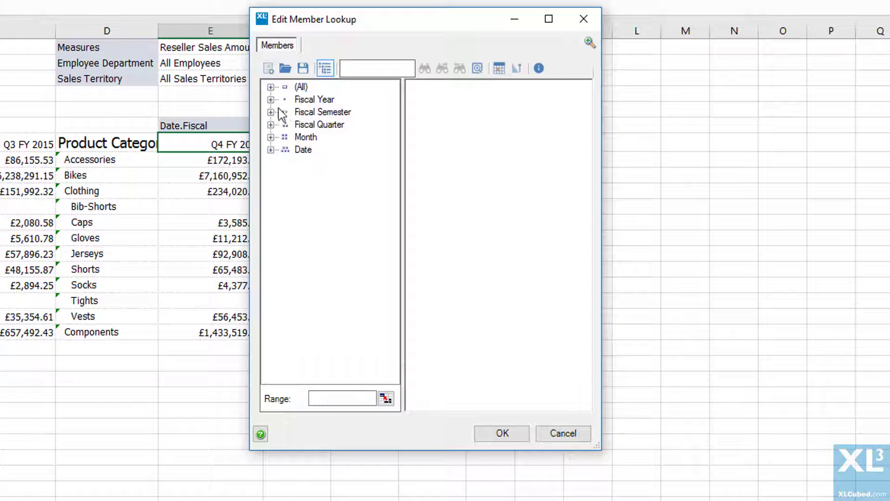
left_click(271, 124)
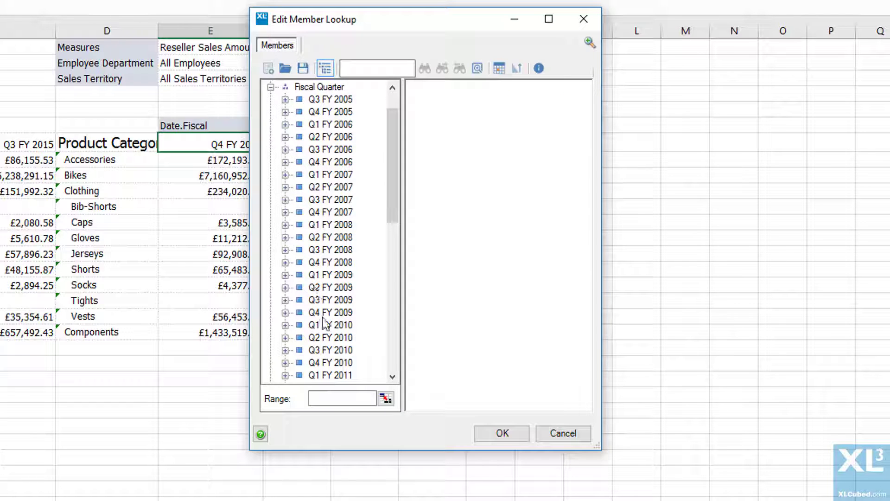
scroll(349, 338, "down", 4)
scroll(349, 337, "down", 2)
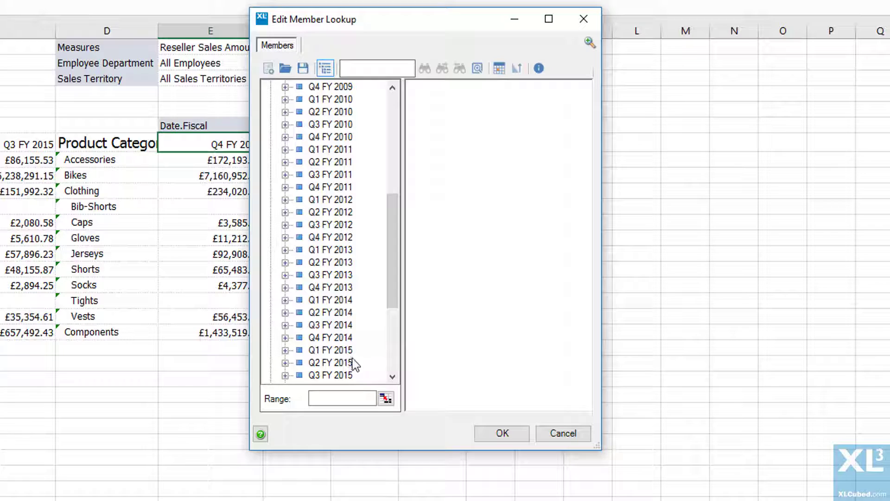
left_click_drag(342, 338, 483, 290)
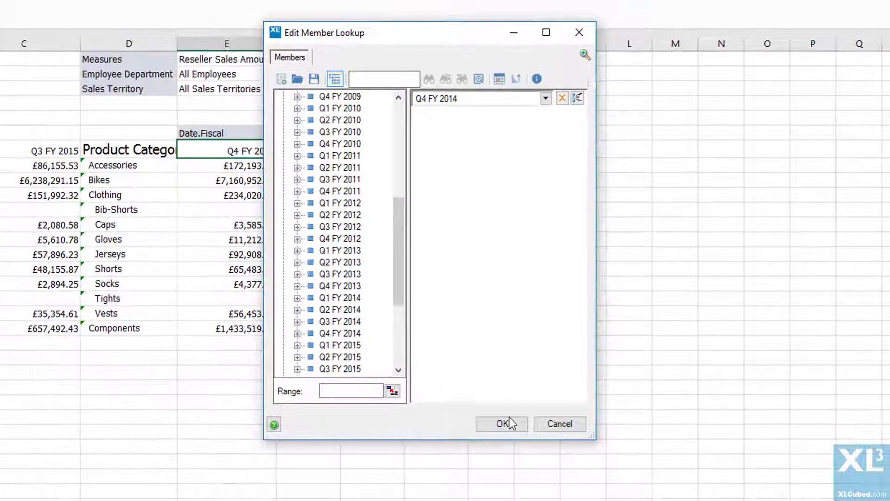
left_click(502, 433)
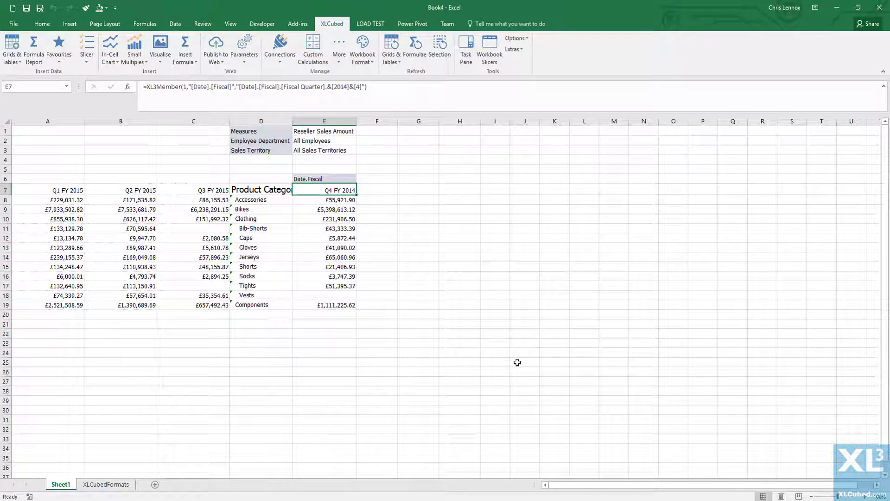